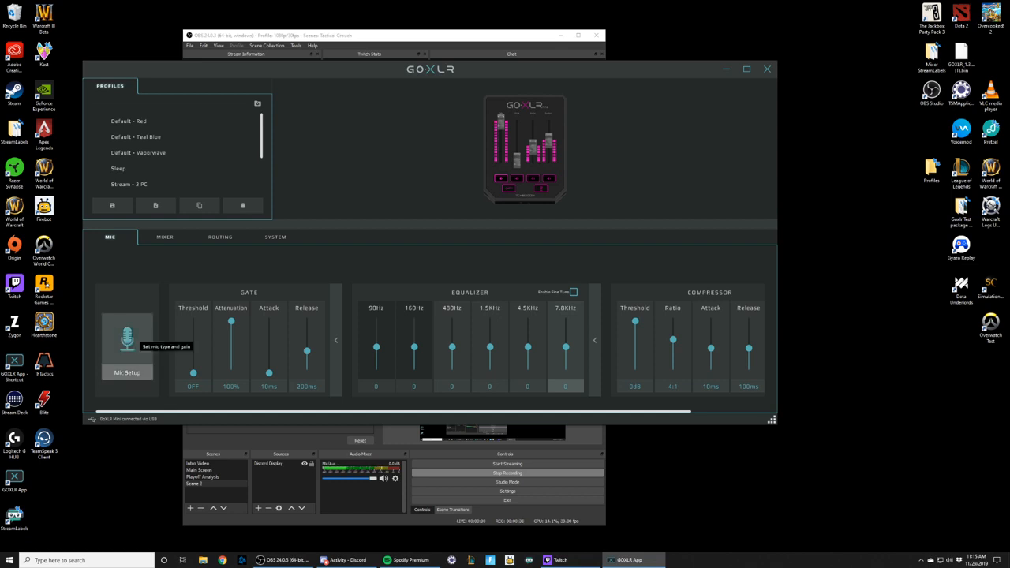
In the mic setup, try a higher gain for the dynamic microphone, return it to 36 dB and confirm
{"action": "left_click", "coordinate": [127, 341]}
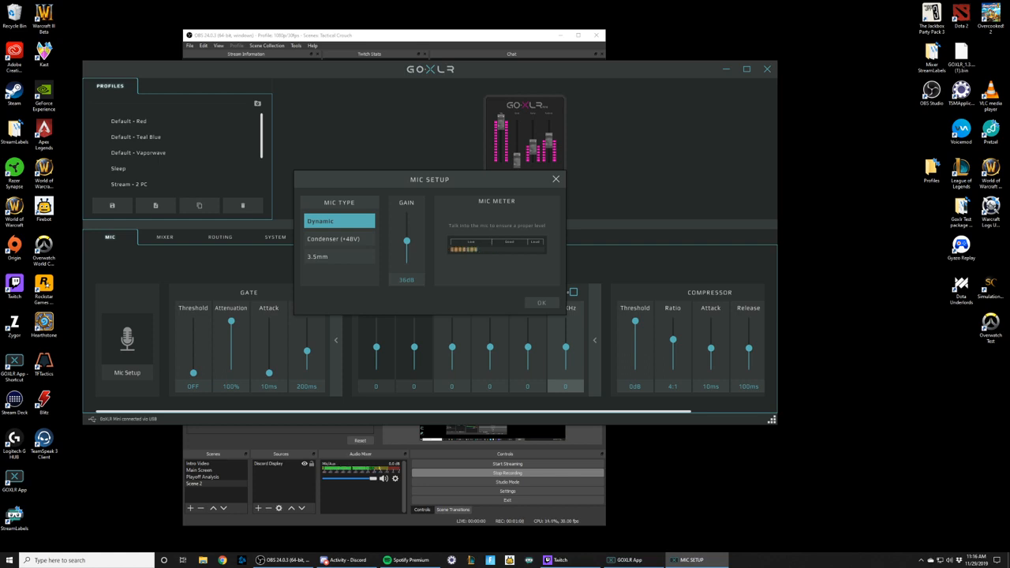
{"action": "left_click_drag", "start_coordinate": [406, 240], "coordinate": [407, 236]}
{"action": "left_click_drag", "start_coordinate": [406, 235], "coordinate": [406, 234]}
{"action": "left_click_drag", "start_coordinate": [406, 235], "coordinate": [406, 241]}
{"action": "left_click", "coordinate": [543, 303]}
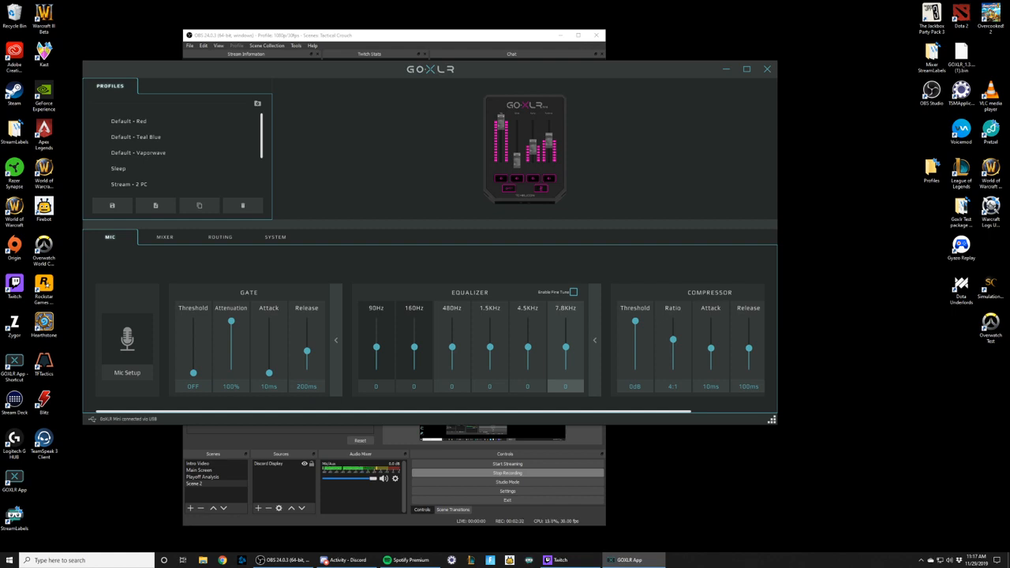
{"action": "left_click_drag", "start_coordinate": [565, 411], "coordinate": [639, 411]}
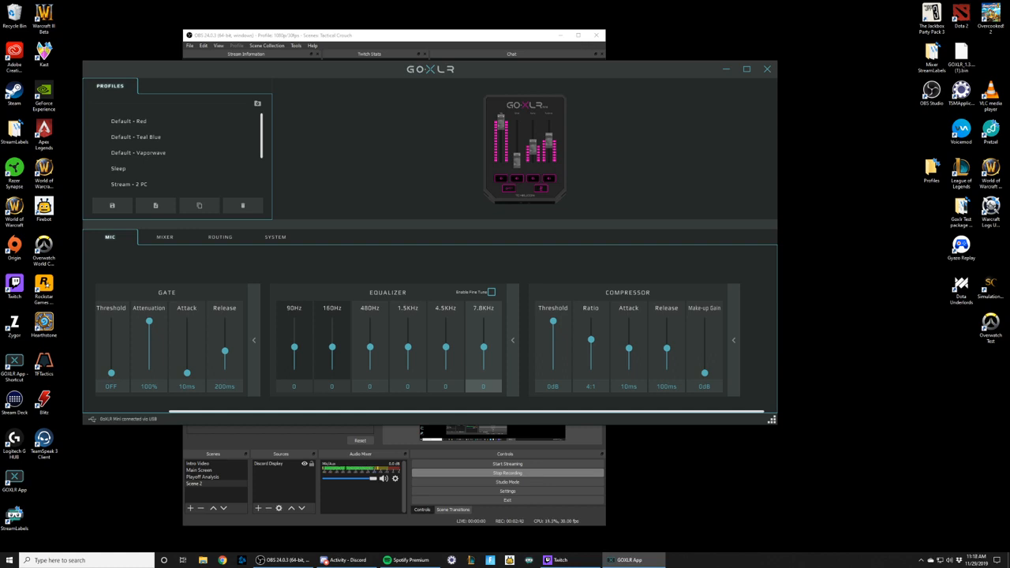
{"action": "left_click_drag", "start_coordinate": [466, 411], "coordinate": [387, 411]}
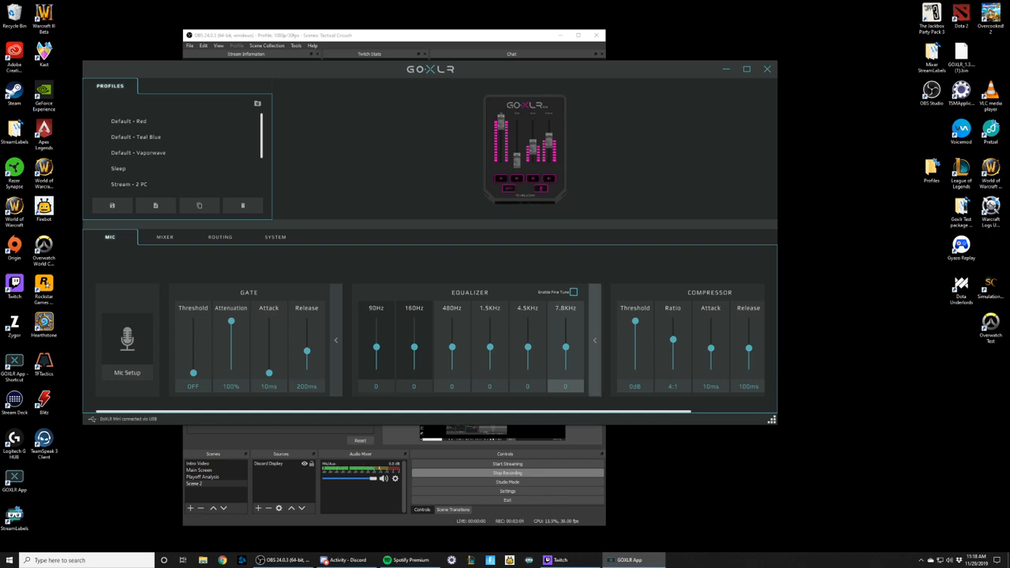
{"action": "left_click", "coordinate": [595, 340]}
{"action": "left_click", "coordinate": [496, 340]}
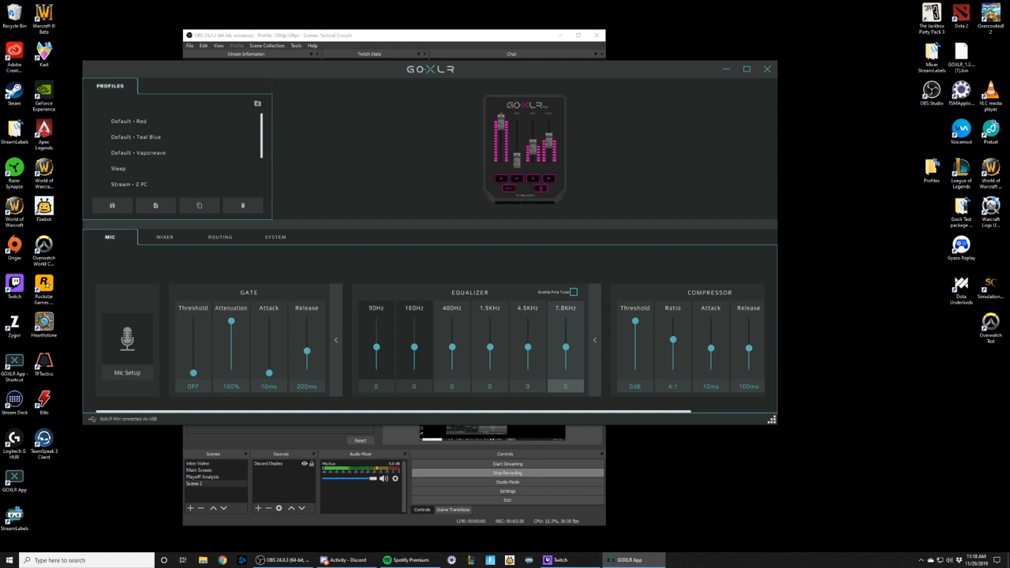
Sweep the equalizer's 90 Hz band between its highest and lowest gain and set it to 1
{"action": "left_click_drag", "start_coordinate": [376, 347], "coordinate": [376, 341]}
{"action": "mouse_move", "coordinate": [376, 339]}
{"action": "left_mouse_down"}
{"action": "mouse_move", "coordinate": [377, 321]}
{"action": "mouse_move", "coordinate": [377, 375]}
{"action": "mouse_move", "coordinate": [376, 321]}
{"action": "left_mouse_up"}
{"action": "left_click_drag", "start_coordinate": [376, 321], "coordinate": [376, 373]}
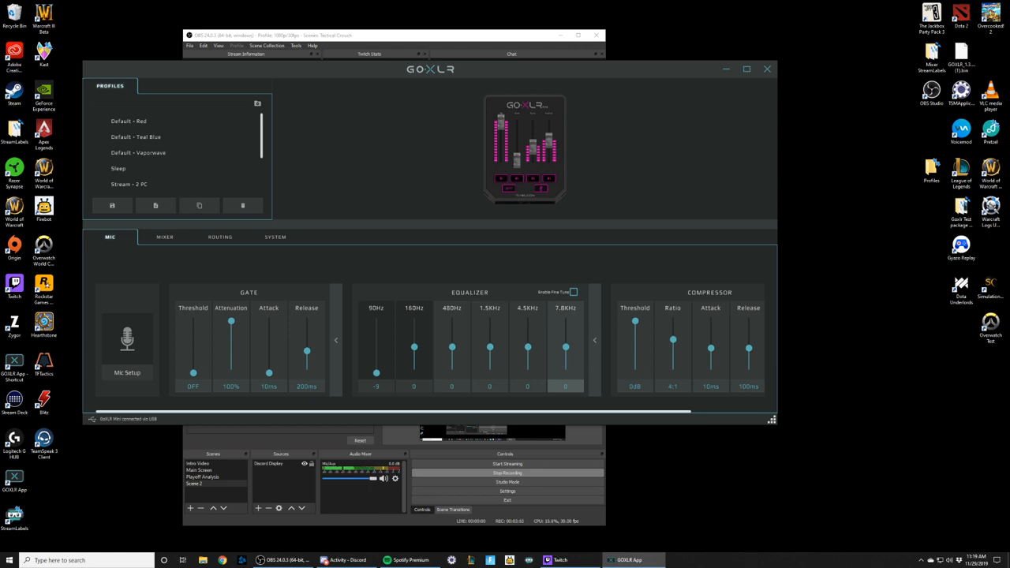
{"action": "left_click_drag", "start_coordinate": [376, 372], "coordinate": [376, 339]}
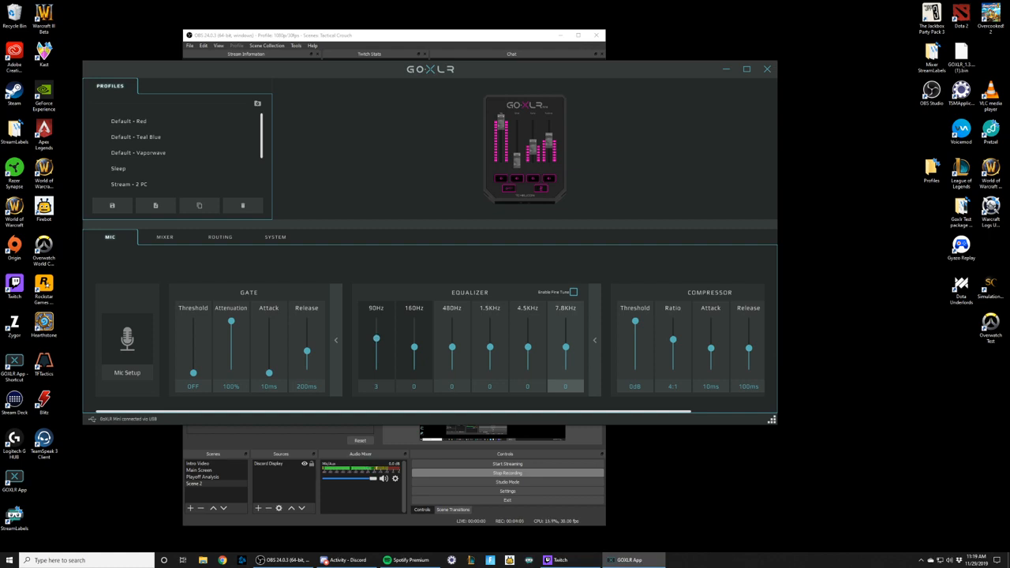
{"action": "left_click_drag", "start_coordinate": [376, 338], "coordinate": [376, 344]}
Sweep the equalizer's 160 Hz band from maximum to minimum gain and set it to 3
{"action": "left_click_drag", "start_coordinate": [415, 348], "coordinate": [414, 321]}
{"action": "left_click_drag", "start_coordinate": [414, 321], "coordinate": [414, 373]}
{"action": "left_click_drag", "start_coordinate": [414, 372], "coordinate": [414, 339]}
Sweep the equalizer's 480 Hz band through its full gain range and set it to -2
{"action": "left_click_drag", "start_coordinate": [452, 347], "coordinate": [452, 321]}
{"action": "left_click_drag", "start_coordinate": [452, 321], "coordinate": [452, 373]}
{"action": "left_click_drag", "start_coordinate": [452, 373], "coordinate": [452, 352]}
Sweep the equalizer's 1.5 kHz band through its full gain range and set it to 1
{"action": "left_click_drag", "start_coordinate": [490, 347], "coordinate": [490, 321]}
{"action": "left_click_drag", "start_coordinate": [490, 321], "coordinate": [490, 373]}
{"action": "left_click_drag", "start_coordinate": [490, 374], "coordinate": [490, 341]}
{"action": "left_click_drag", "start_coordinate": [490, 341], "coordinate": [490, 344]}
Try high, low and neutral gains on the equalizer's 4.5 kHz band and set it to 3
{"action": "mouse_move", "coordinate": [528, 347]}
{"action": "left_mouse_down"}
{"action": "mouse_move", "coordinate": [528, 321]}
{"action": "mouse_move", "coordinate": [528, 338]}
{"action": "left_mouse_up"}
{"action": "left_click_drag", "start_coordinate": [528, 338], "coordinate": [528, 321]}
{"action": "left_click_drag", "start_coordinate": [528, 321], "coordinate": [528, 372]}
{"action": "left_click_drag", "start_coordinate": [528, 372], "coordinate": [528, 335]}
{"action": "mouse_move", "coordinate": [528, 335]}
{"action": "left_mouse_down"}
{"action": "mouse_move", "coordinate": [528, 347]}
{"action": "mouse_move", "coordinate": [528, 326]}
{"action": "mouse_move", "coordinate": [528, 347]}
{"action": "left_mouse_up"}
{"action": "left_click_drag", "start_coordinate": [528, 347], "coordinate": [528, 338]}
Sweep the equalizer's 7.8 kHz band from maximum to minimum gain and set it to 3
{"action": "left_click_drag", "start_coordinate": [566, 347], "coordinate": [565, 321]}
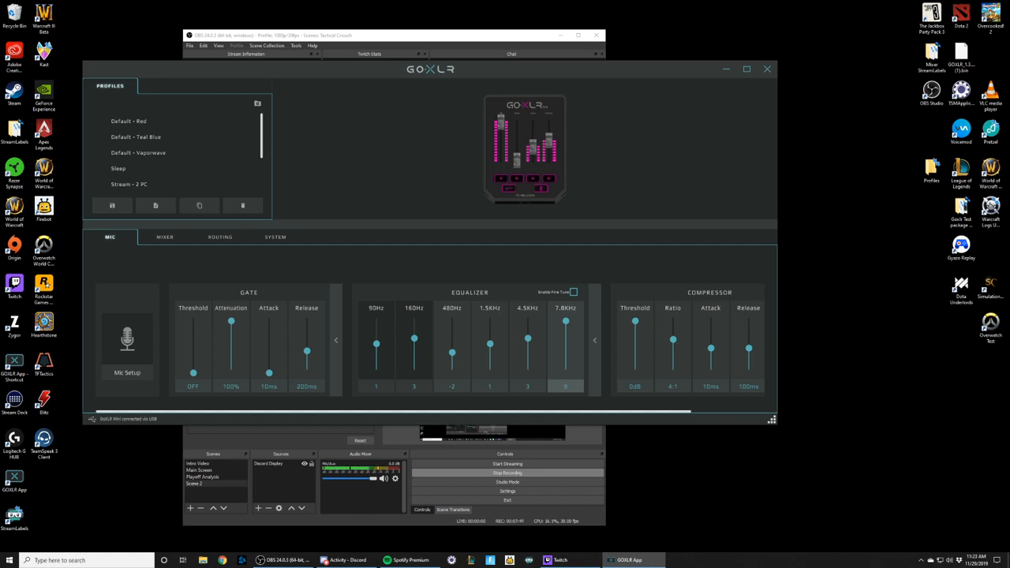
{"action": "left_click_drag", "start_coordinate": [566, 321], "coordinate": [566, 373]}
{"action": "left_click_drag", "start_coordinate": [566, 373], "coordinate": [566, 347]}
{"action": "left_click_drag", "start_coordinate": [565, 347], "coordinate": [566, 339]}
Enable equalizer fine tuning and retune the 4.5 kHz band to 5.0 kHz, trying a strong boost before lowering its gain
{"action": "left_click", "coordinate": [574, 292]}
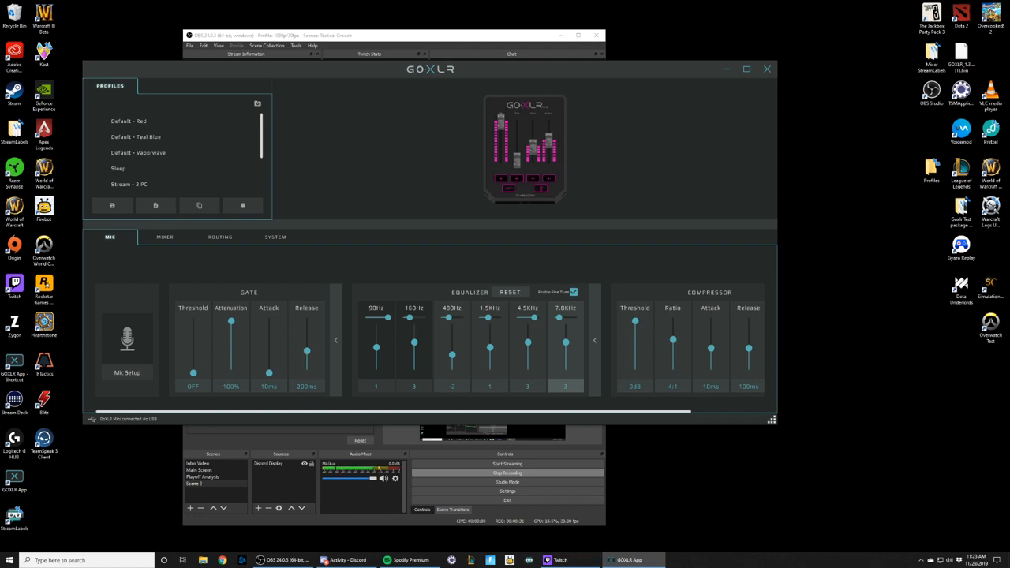
{"action": "left_click_drag", "start_coordinate": [528, 342], "coordinate": [528, 325]}
{"action": "mouse_move", "coordinate": [534, 317]}
{"action": "left_mouse_down"}
{"action": "mouse_move", "coordinate": [522, 317]}
{"action": "mouse_move", "coordinate": [540, 317]}
{"action": "left_mouse_up"}
{"action": "left_click_drag", "start_coordinate": [528, 327], "coordinate": [528, 354]}
Retune the equalizer's 1.5 kHz band to 2.5 kHz and set its gain to 3
{"action": "left_click_drag", "start_coordinate": [488, 317], "coordinate": [490, 342]}
{"action": "left_click_drag", "start_coordinate": [499, 317], "coordinate": [490, 341]}
Retune the 7.8 kHz band to 6.0 kHz with gain 5, and set the 160 Hz band to 2 and 5.0 kHz to 0
{"action": "mouse_move", "coordinate": [565, 341]}
{"action": "left_mouse_down"}
{"action": "mouse_move", "coordinate": [556, 318]}
{"action": "mouse_move", "coordinate": [565, 334]}
{"action": "left_mouse_up"}
{"action": "left_click_drag", "start_coordinate": [414, 342], "coordinate": [414, 344]}
{"action": "left_click_drag", "start_coordinate": [528, 354], "coordinate": [527, 350]}
{"action": "left_click_drag", "start_coordinate": [565, 335], "coordinate": [566, 337]}
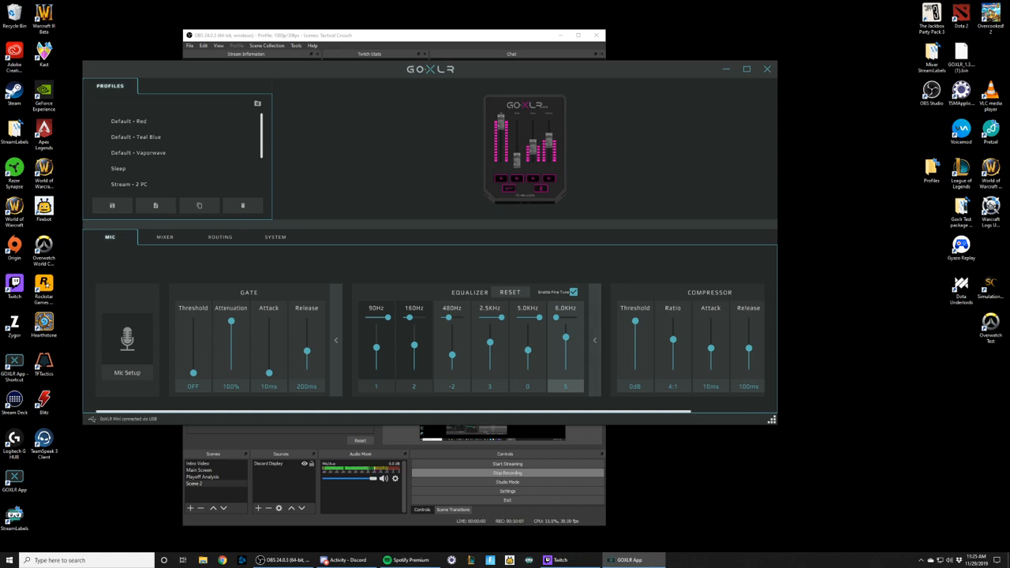
Set the compressor's threshold to -15 dB and ratio to 4:1, and raise its make-up gain slightly
{"action": "left_click_drag", "start_coordinate": [552, 411], "coordinate": [626, 411]}
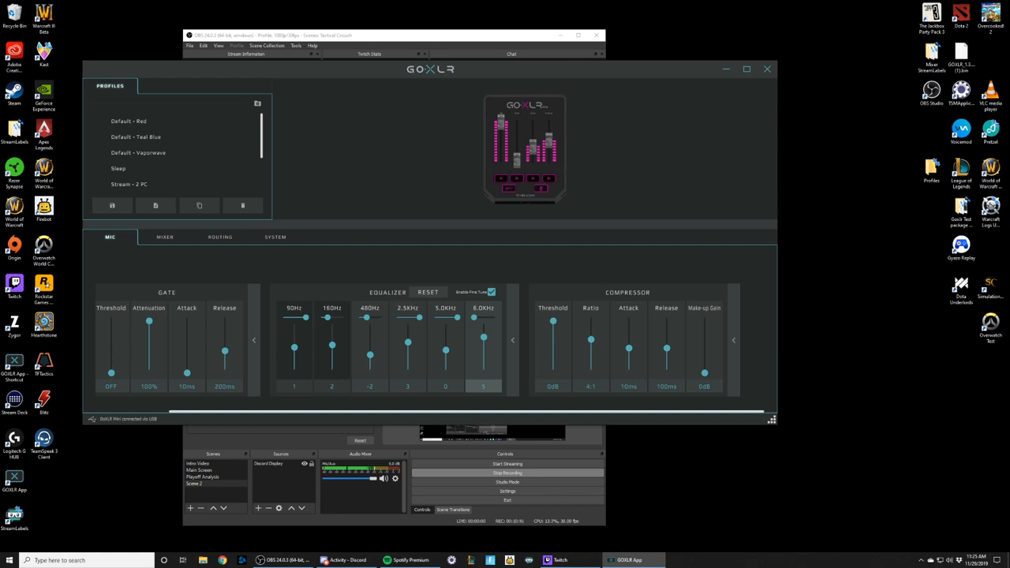
{"action": "left_click_drag", "start_coordinate": [553, 321], "coordinate": [554, 340]}
{"action": "left_click_drag", "start_coordinate": [591, 339], "coordinate": [591, 333]}
{"action": "mouse_move", "coordinate": [591, 333]}
{"action": "left_mouse_down"}
{"action": "mouse_move", "coordinate": [591, 350]}
{"action": "mouse_move", "coordinate": [591, 339]}
{"action": "left_mouse_up"}
{"action": "left_click_drag", "start_coordinate": [705, 373], "coordinate": [704, 362]}
Set the gate's threshold to -49 dB and, after trying a longer release, set the release to 200 ms
{"action": "left_click_drag", "start_coordinate": [467, 411], "coordinate": [393, 411]}
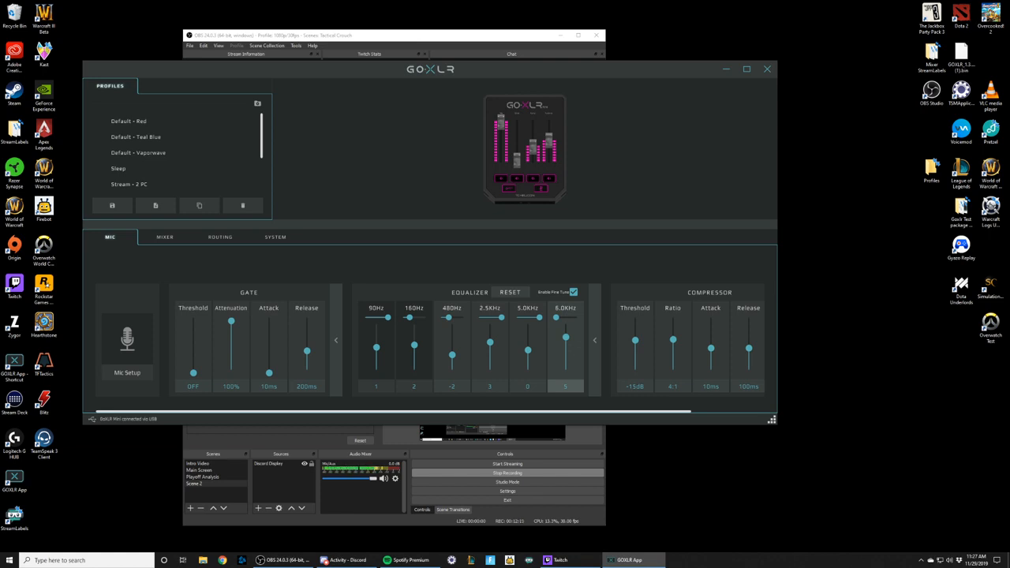
{"action": "left_click_drag", "start_coordinate": [194, 373], "coordinate": [193, 367]}
{"action": "left_click_drag", "start_coordinate": [194, 367], "coordinate": [193, 360]}
{"action": "left_click_drag", "start_coordinate": [194, 361], "coordinate": [193, 367]}
{"action": "left_click_drag", "start_coordinate": [193, 367], "coordinate": [193, 364]}
{"action": "left_click_drag", "start_coordinate": [307, 350], "coordinate": [307, 332]}
{"action": "left_click_drag", "start_coordinate": [307, 333], "coordinate": [307, 352]}
Lower the 2.5 kHz band to 0 and the 5.0 kHz band to -3, and retune the 6.0 kHz band to 7.8 kHz with gain 4
{"action": "left_click_drag", "start_coordinate": [490, 342], "coordinate": [528, 358]}
{"action": "left_click_drag", "start_coordinate": [556, 317], "coordinate": [565, 340]}
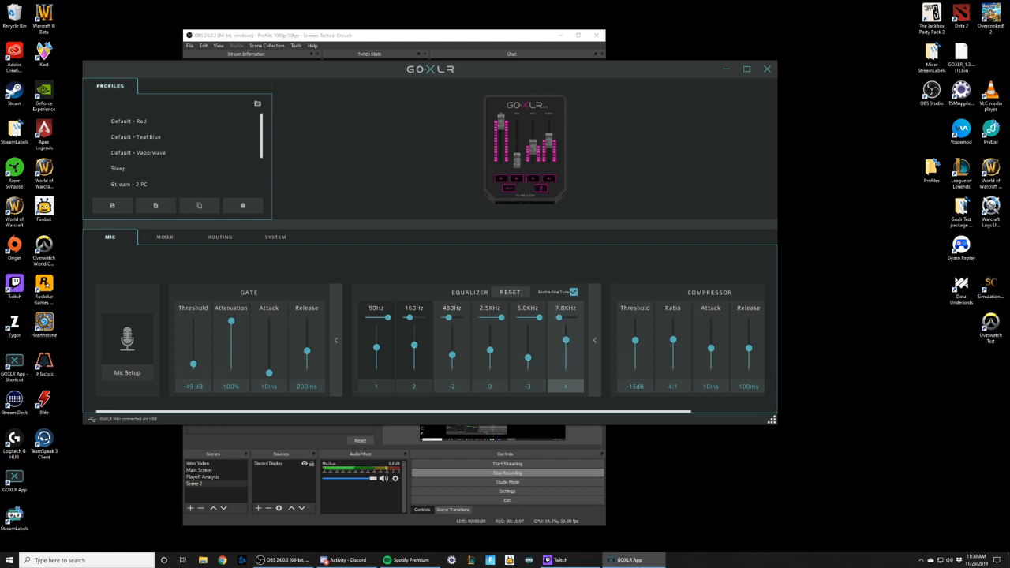